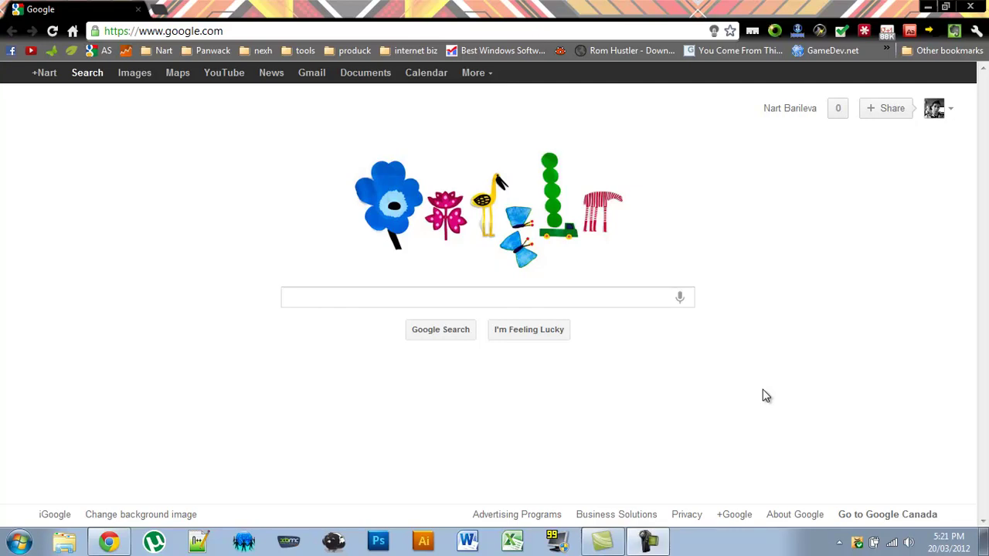
# Step: Go to emulator-zone.com and open its Nintendo 64 emulators page
pyautogui.click(228, 26)
pyautogui.write('emulato')
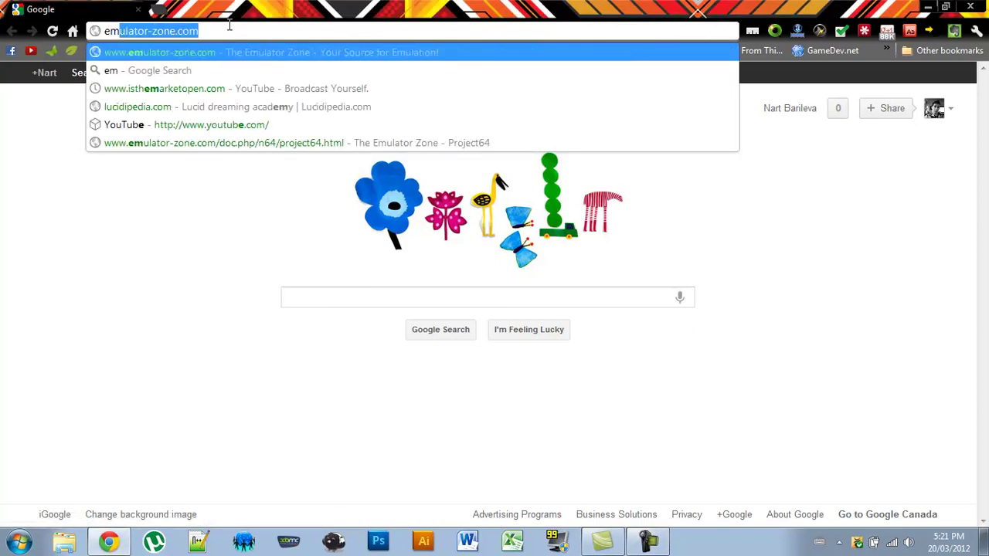
pyautogui.write('r-zone.com')
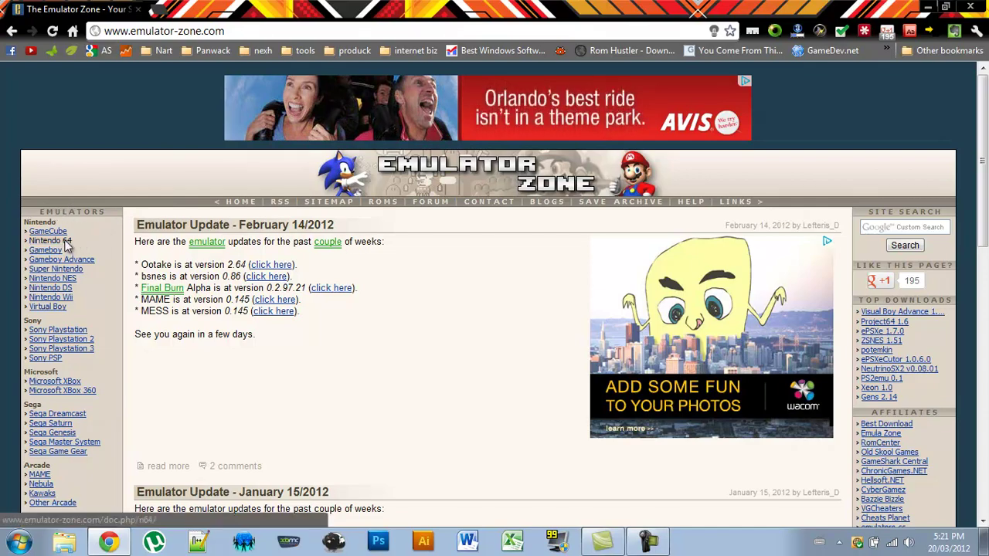
pyautogui.click(66, 242)
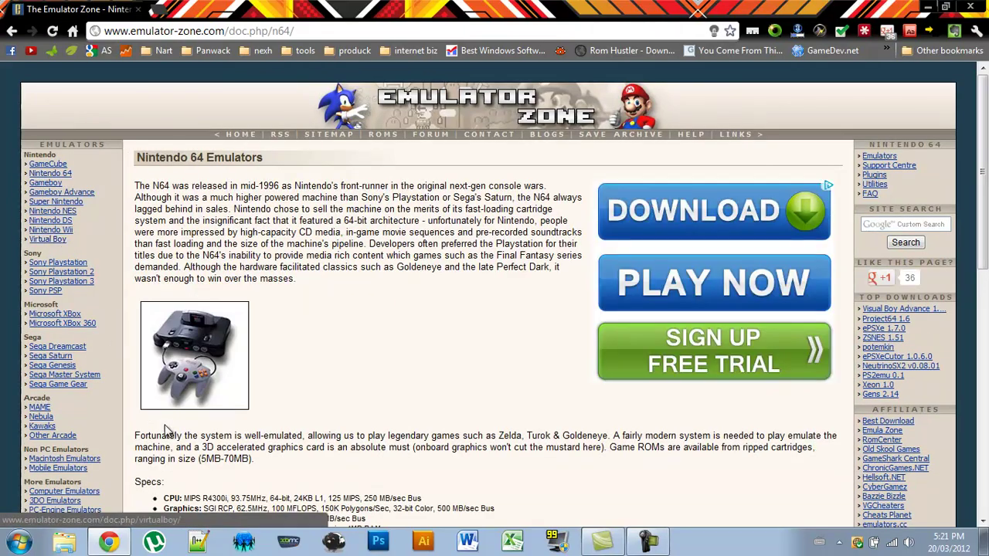
# Step: Open the Project64 page from the emulator list and download Project64 1.6 for Windows
pyautogui.scroll(-10, 301, 394)
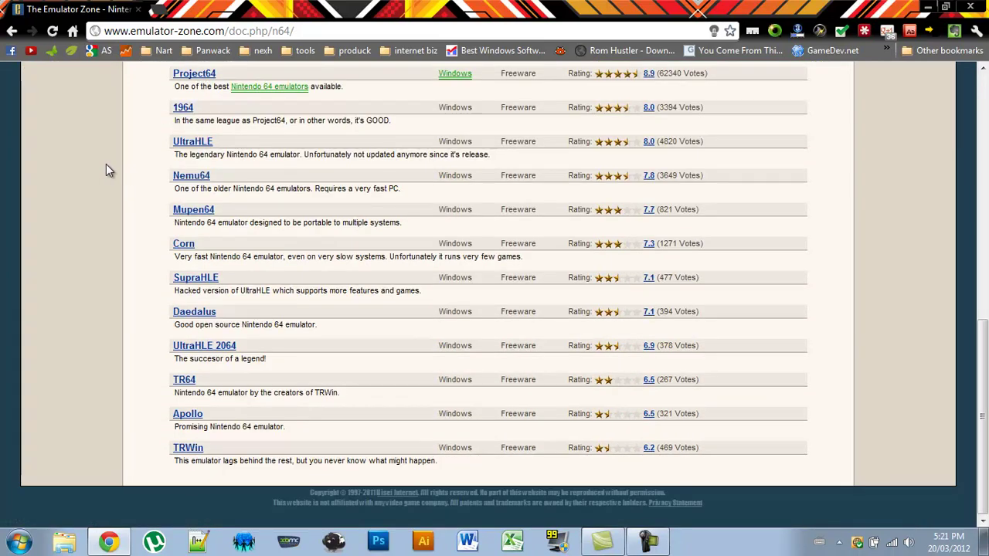
pyautogui.click(199, 78)
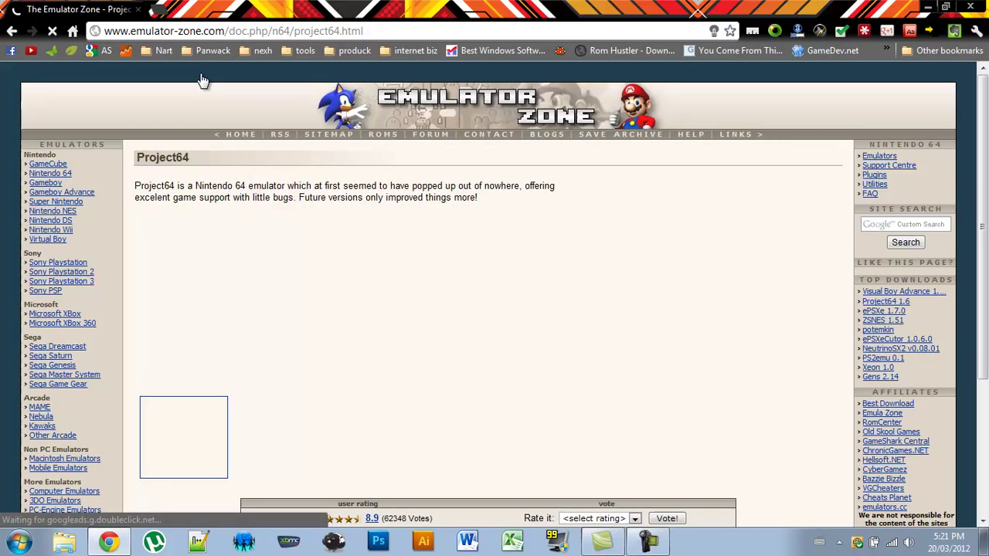
pyautogui.scroll(-3, 216, 283)
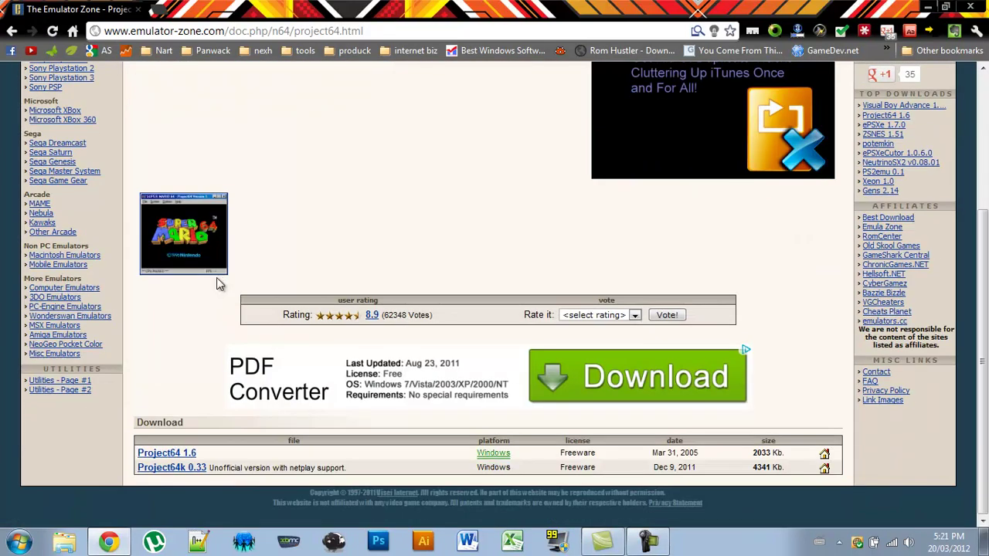
pyautogui.click(184, 456)
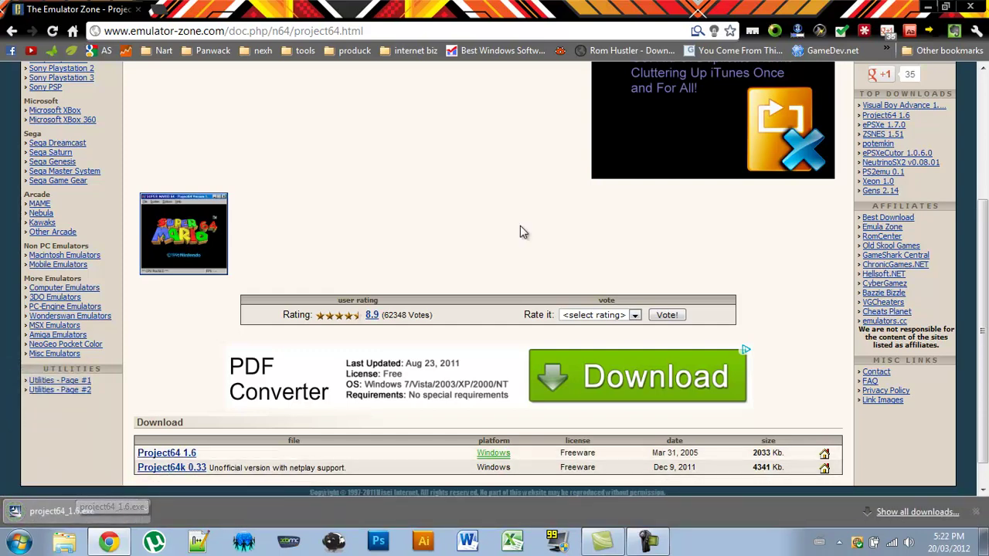
# Step: Run the project64_1.6 installer from the desktop and install it to the default folder without launching the program
pyautogui.click(929, 7)
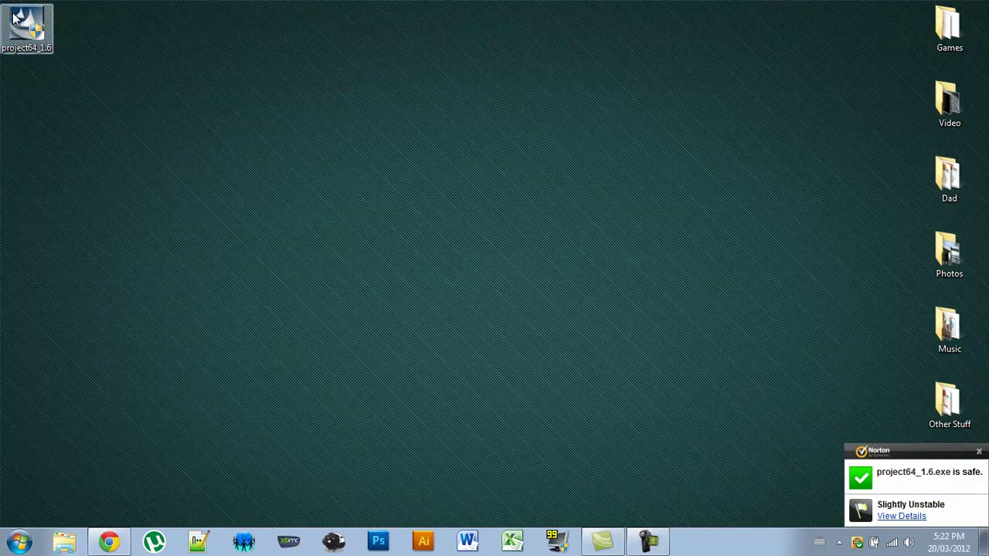
pyautogui.doubleClick(37, 13)
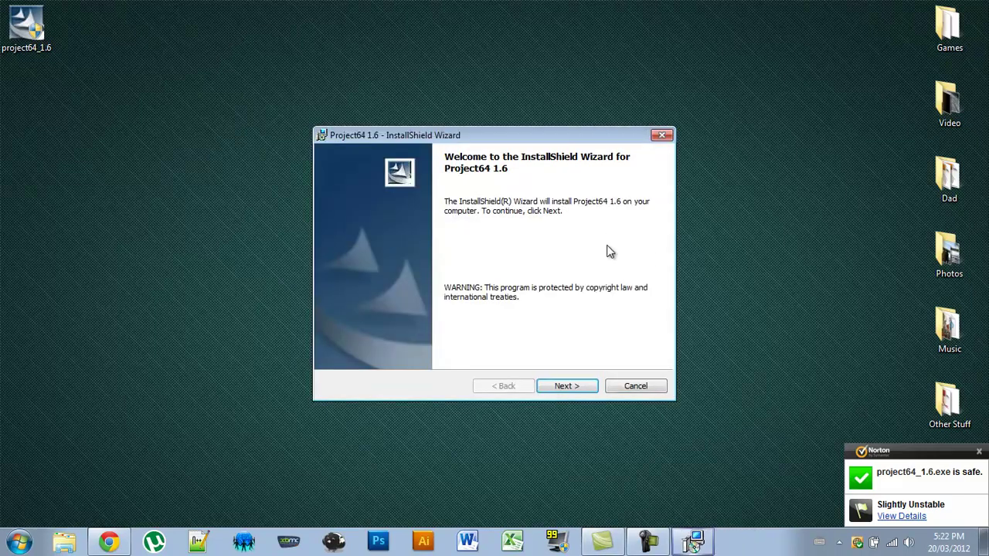
pyautogui.click(555, 390)
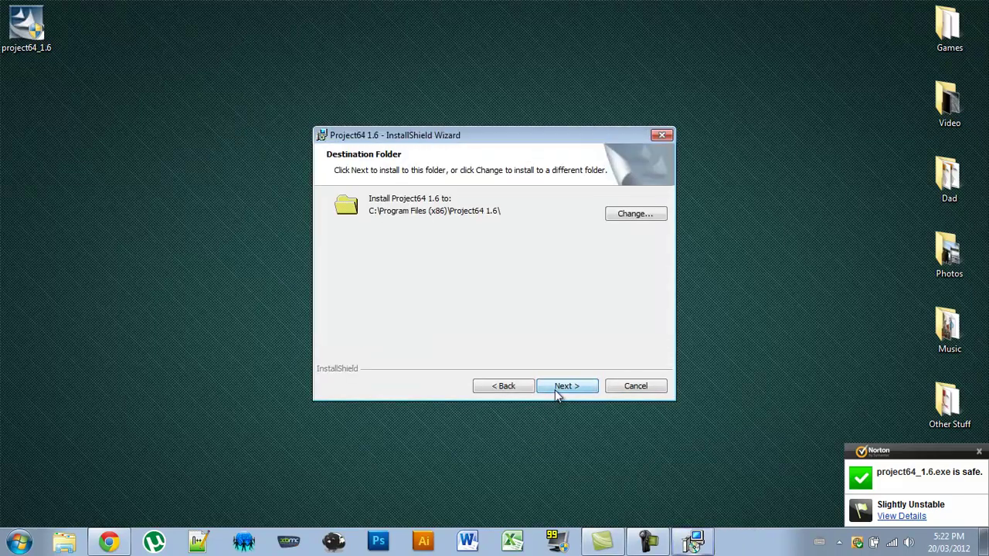
pyautogui.click(555, 391)
pyautogui.click(555, 391)
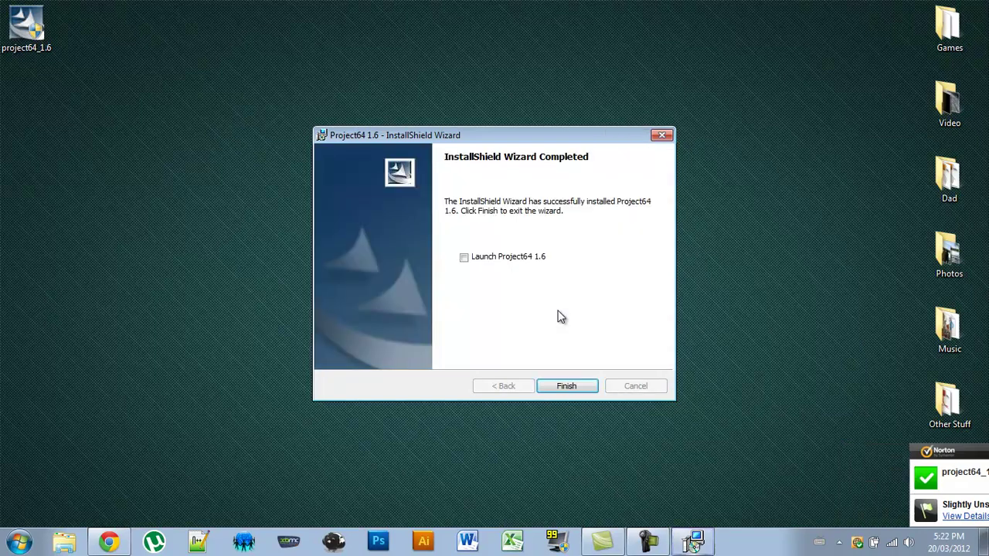
pyautogui.click(549, 386)
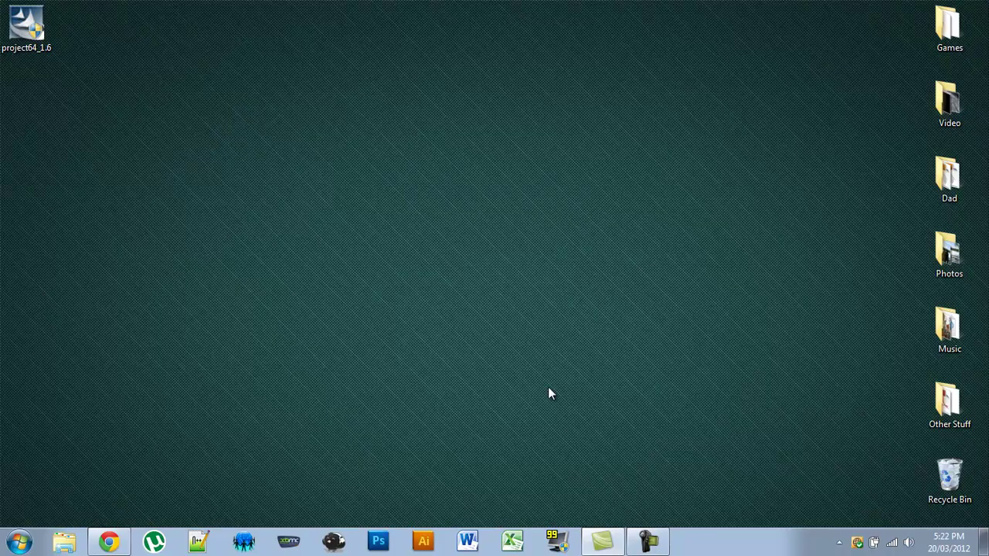
# Step: Switch back to Chrome, go to romhustler.net and list all Nintendo 64 ROMs
pyautogui.click(109, 541)
pyautogui.click(188, 34)
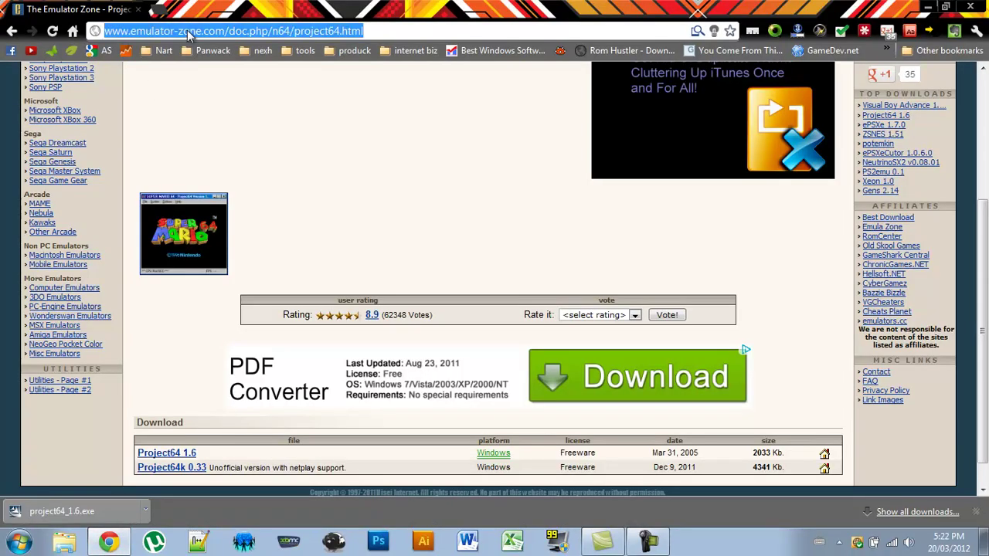
pyautogui.write('romhustler.net')
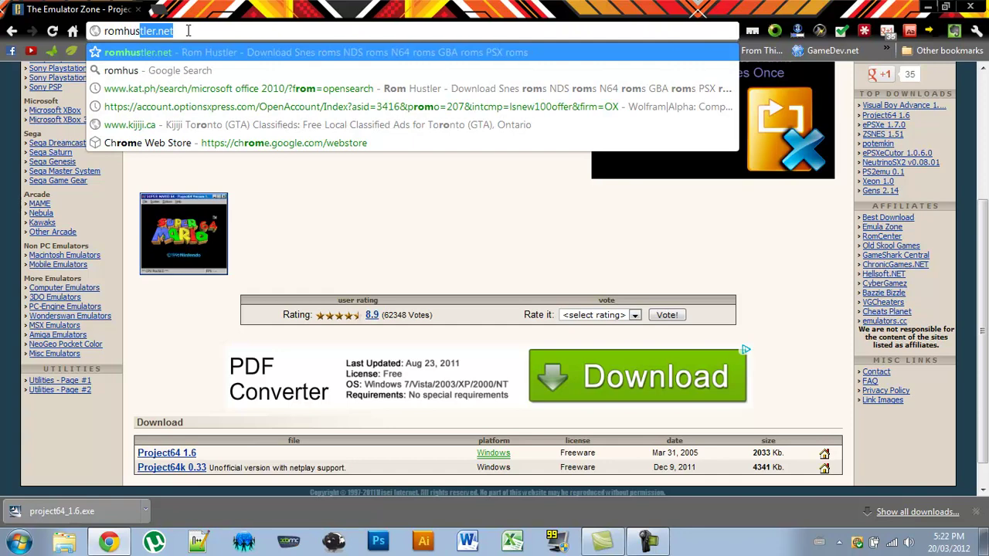
pyautogui.press('Return')
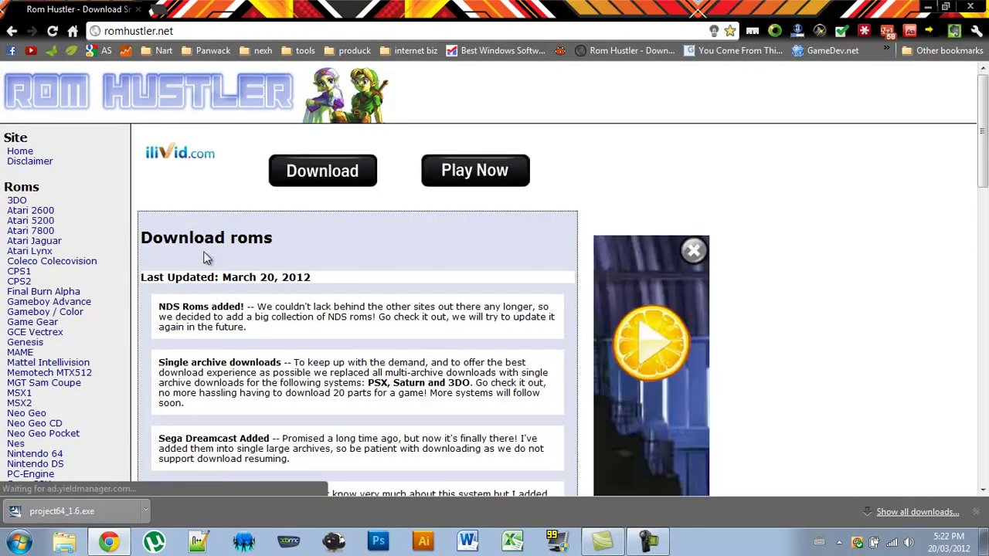
pyautogui.click(58, 459)
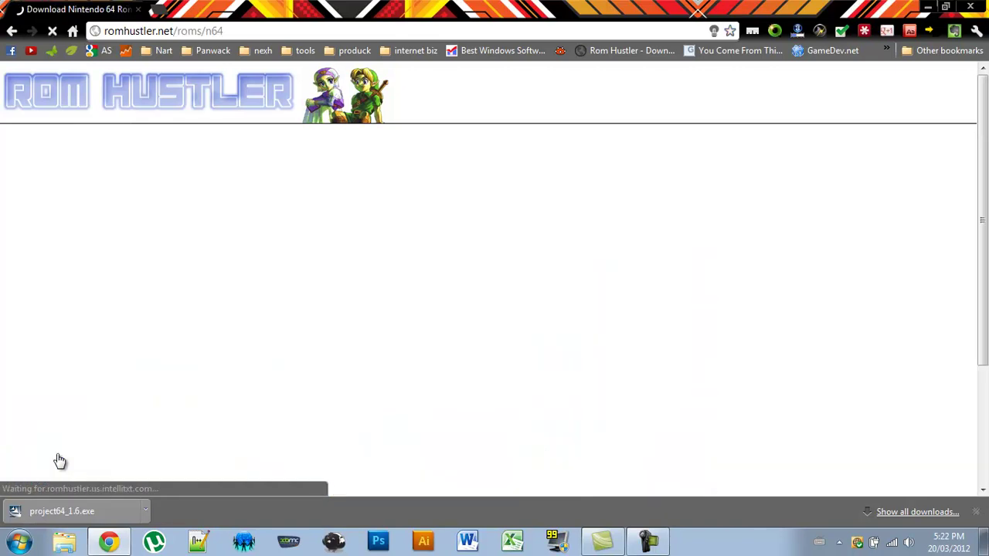
pyautogui.scroll(-6, 206, 364)
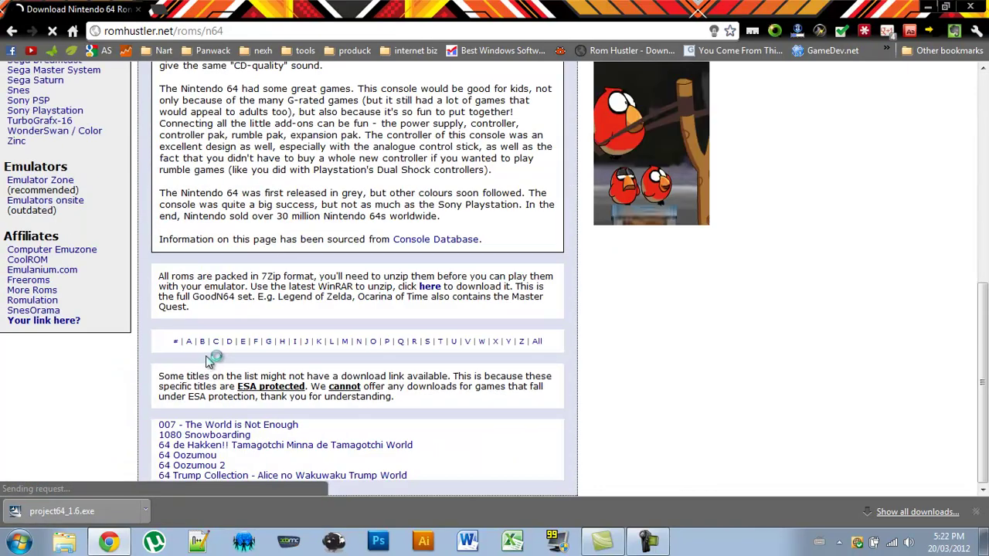
pyautogui.click(538, 342)
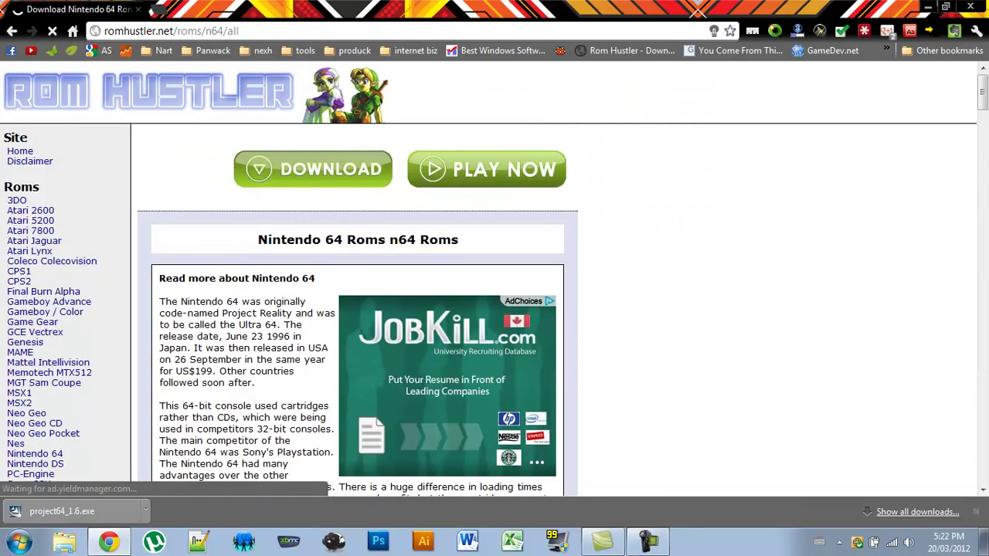
# Step: Browse the full Nintendo 64 ROM list and open the Diddy Kong Racing page
pyautogui.scroll(-6, 360, 335)
pyautogui.scroll(-20, 238, 328)
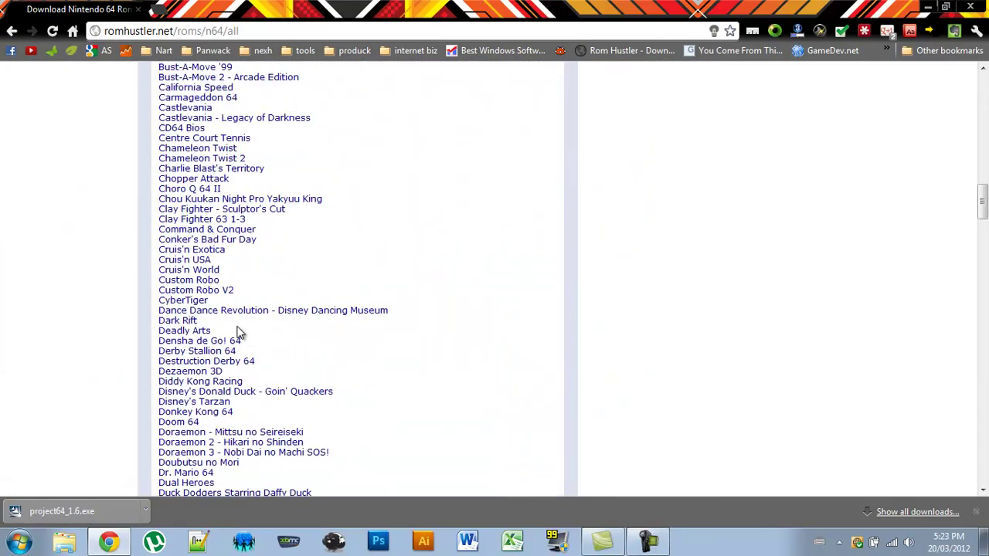
pyautogui.scroll(-17, 240, 336)
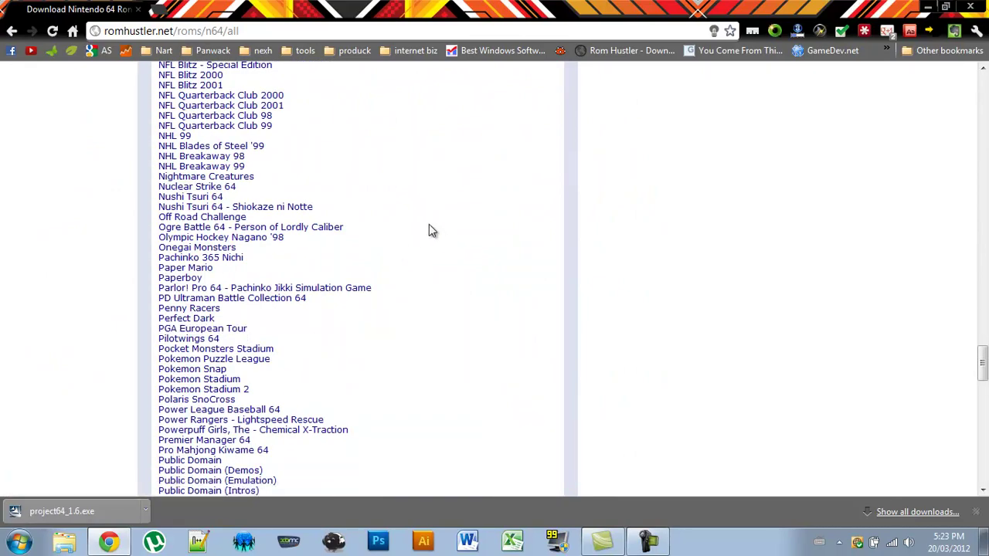
pyautogui.scroll(10, 430, 229)
pyautogui.scroll(15, 431, 230)
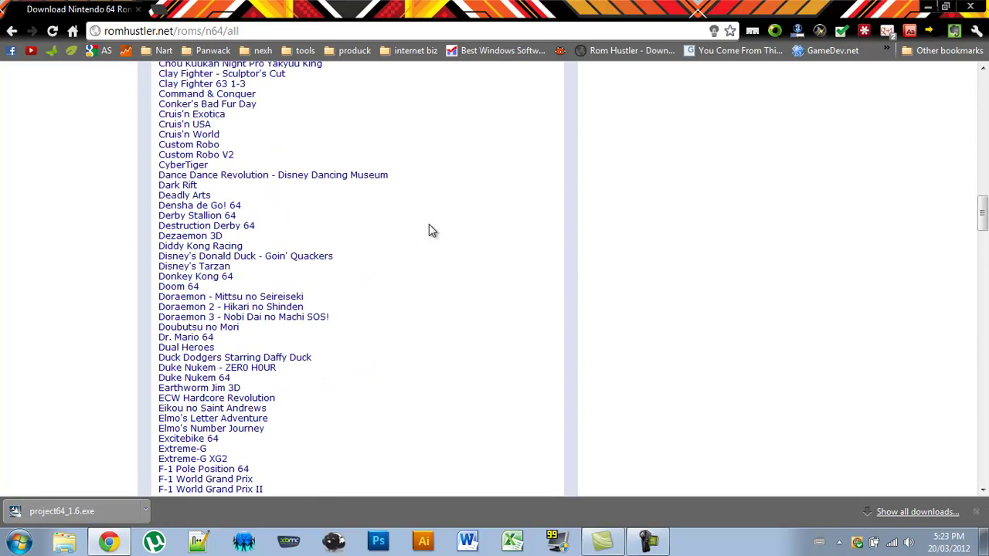
pyautogui.click(228, 251)
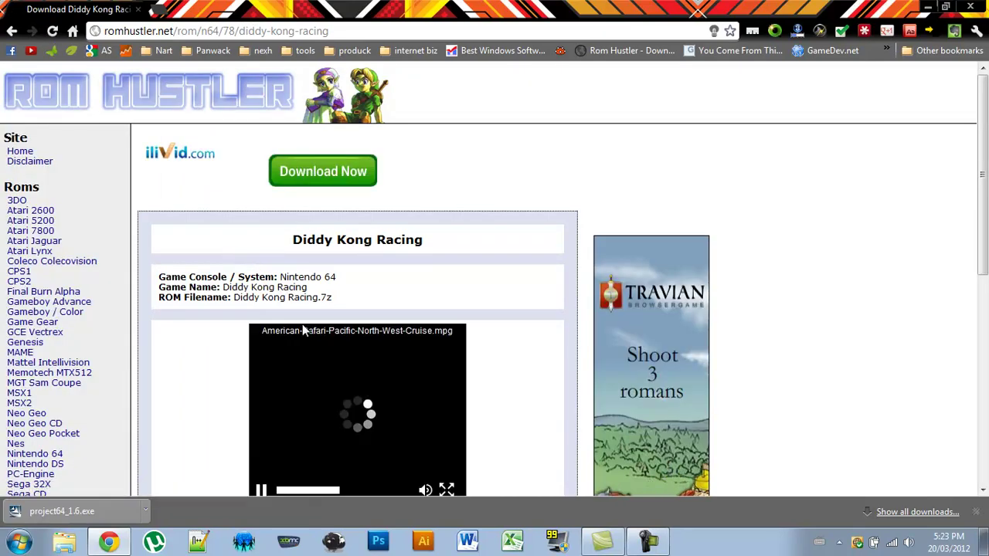
# Step: Download the Diddy Kong Racing ROM archive from its page, waiting for the final download link
pyautogui.scroll(-2, 307, 332)
pyautogui.scroll(-1, 308, 332)
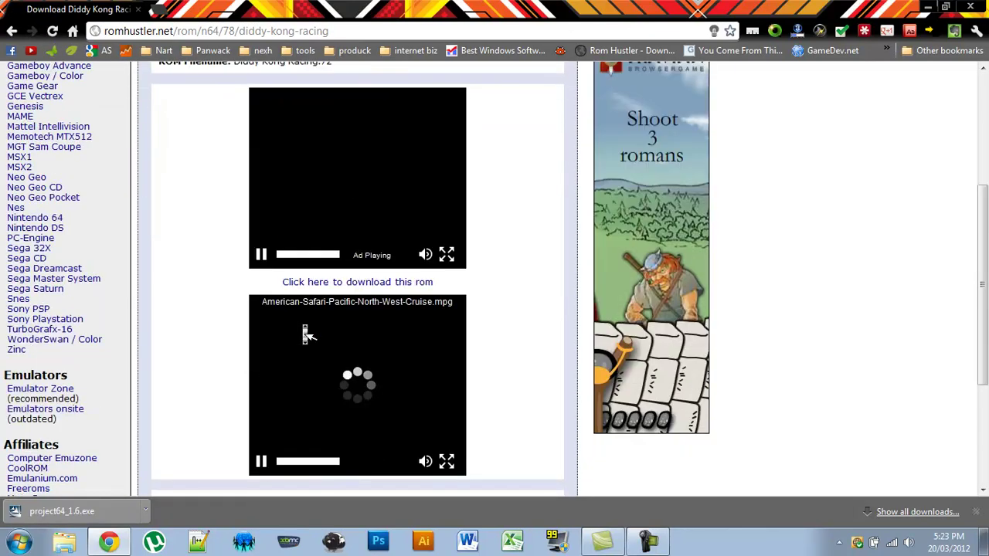
pyautogui.click(325, 283)
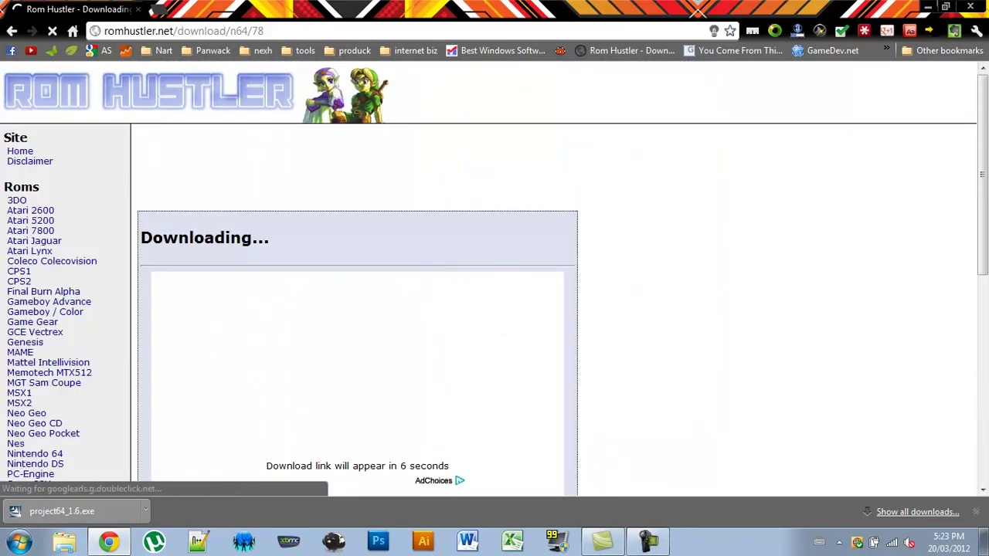
pyautogui.scroll(-2, 186, 382)
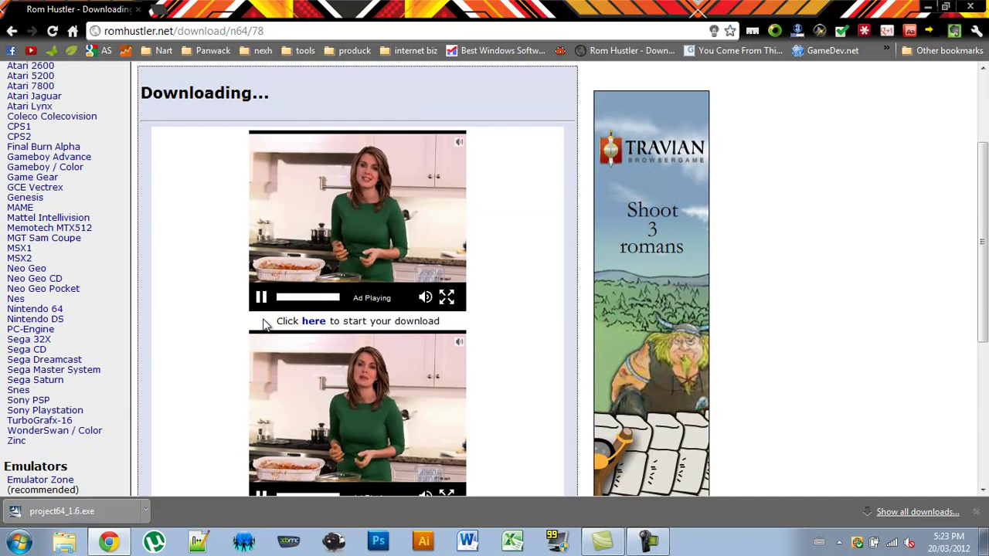
pyautogui.click(309, 323)
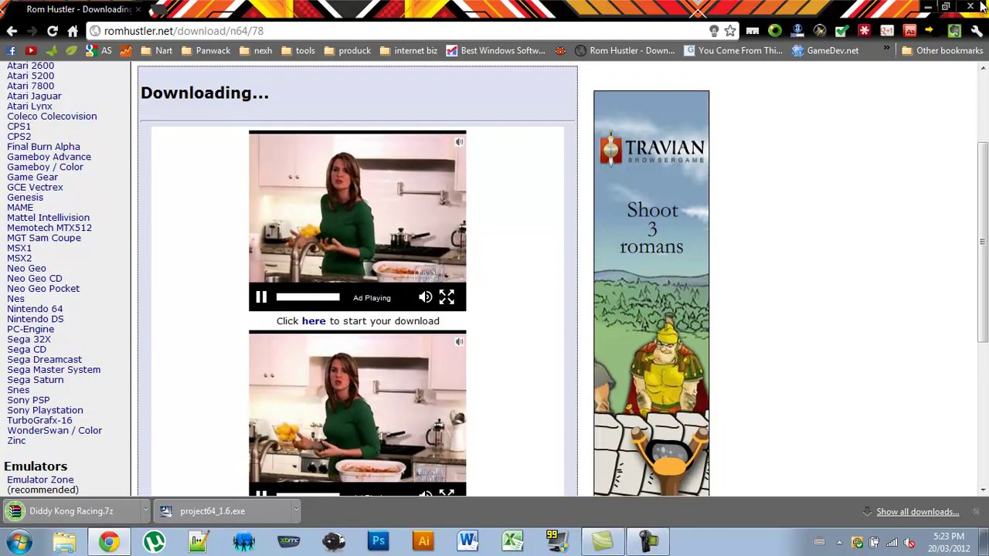
# Step: Close the browser and extract the Diddy Kong Racing archive directly onto the desktop
pyautogui.click(982, 6)
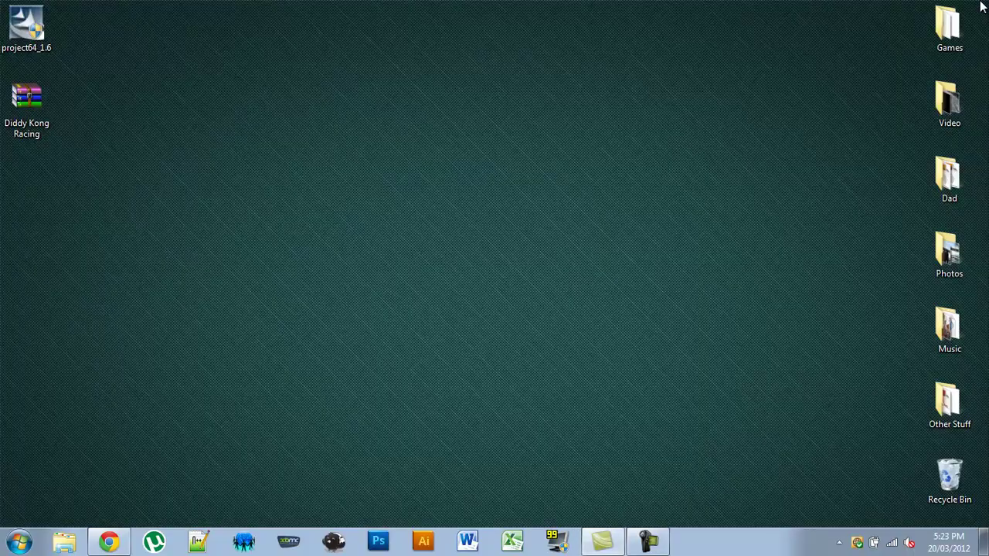
pyautogui.rightClick(32, 88)
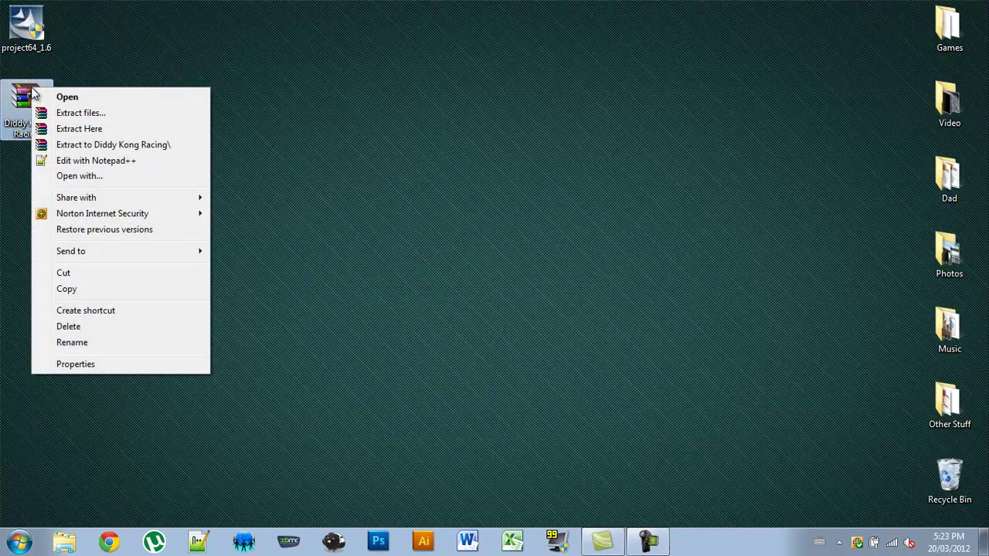
pyautogui.click(54, 129)
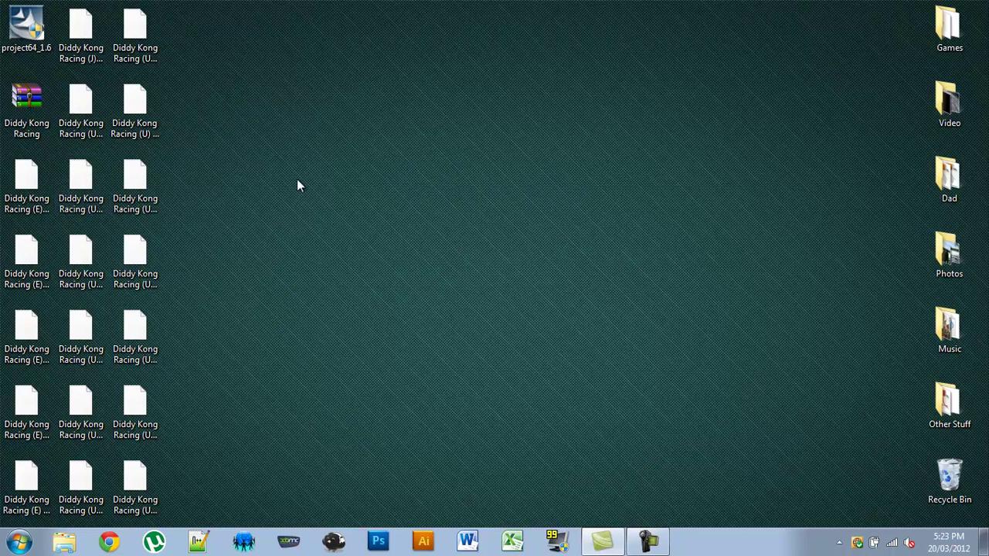
# Step: Move the ROM file Diddy Kong Racing (E) (M2) (V1.0) [!].z64 away from the other extracted files to an empty desktop area
pyautogui.click(43, 186)
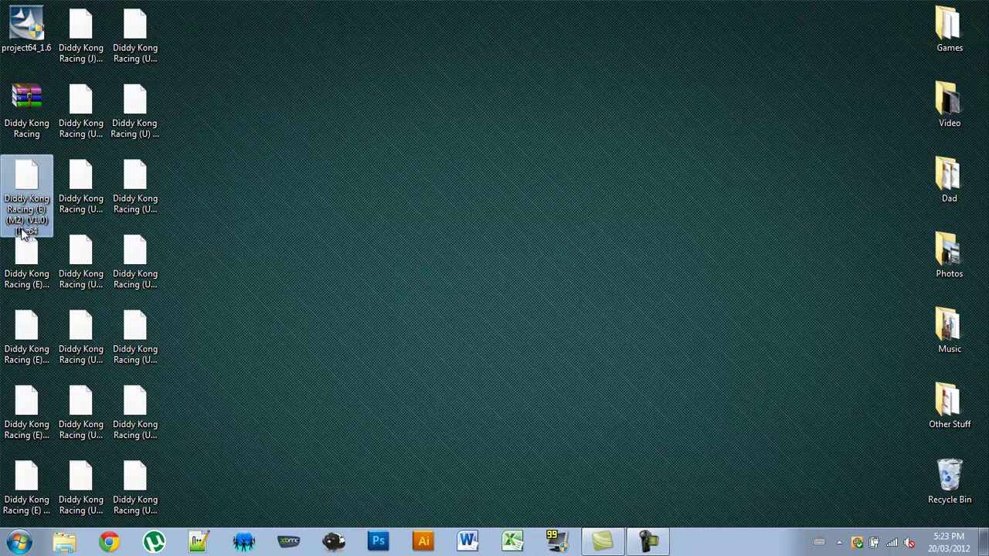
pyautogui.moveTo(23, 233); pyautogui.dragTo(23, 331)
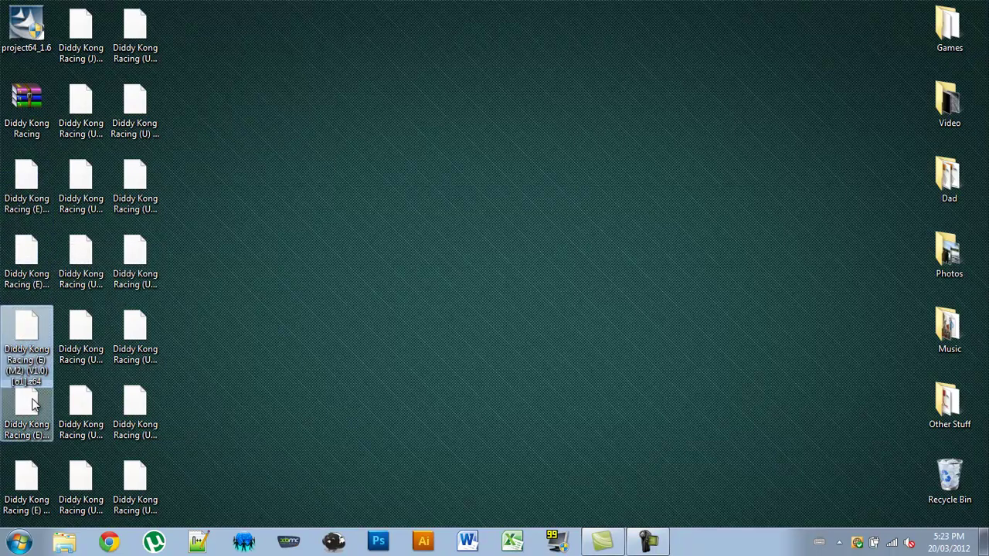
pyautogui.click(22, 203)
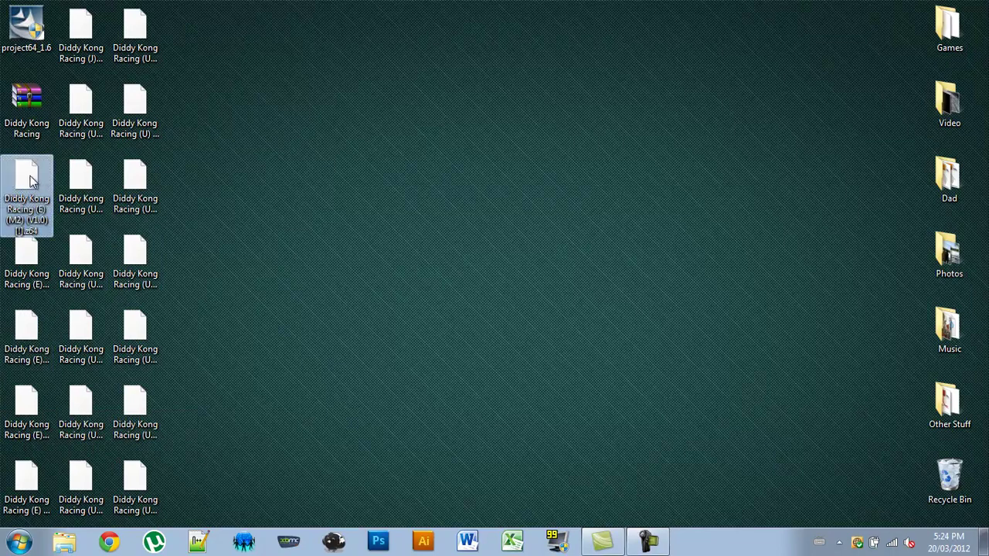
pyautogui.moveTo(31, 180); pyautogui.dragTo(468, 149)
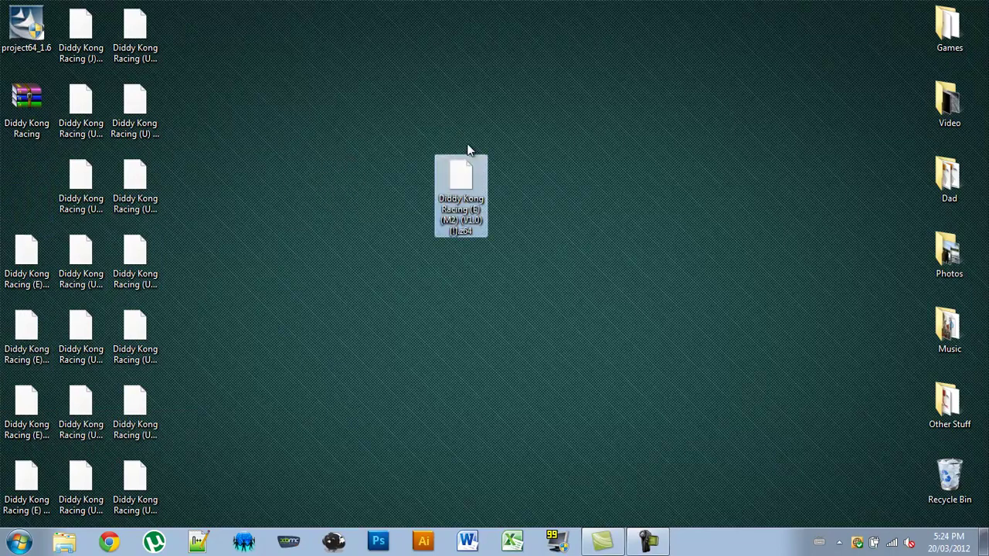
# Step: Create a desktop folder named Nintendo 64 Roms and move the Diddy Kong Racing (E) (M2) (V1.0) [!].z64 file into it
pyautogui.rightClick(616, 100)
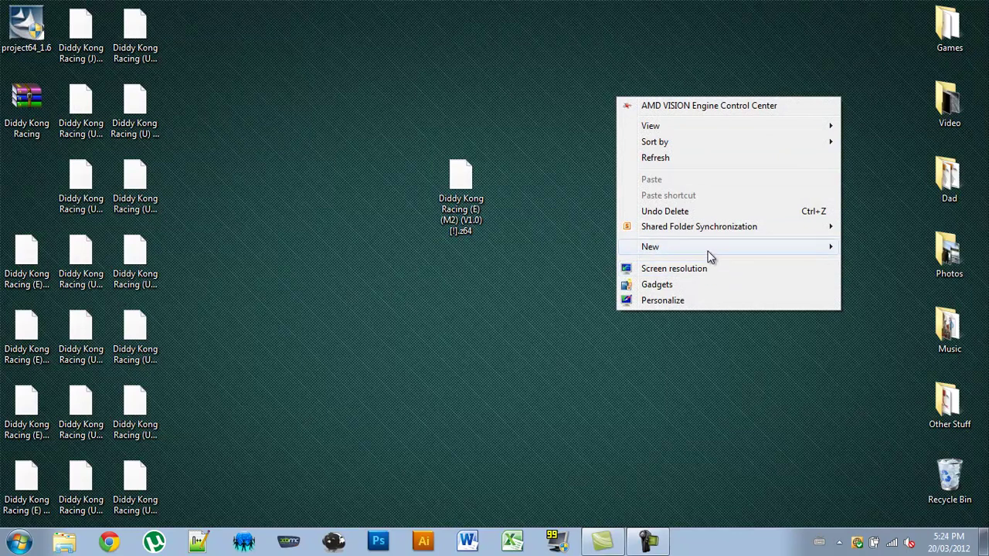
pyautogui.moveTo(709, 256)
pyautogui.click(564, 251)
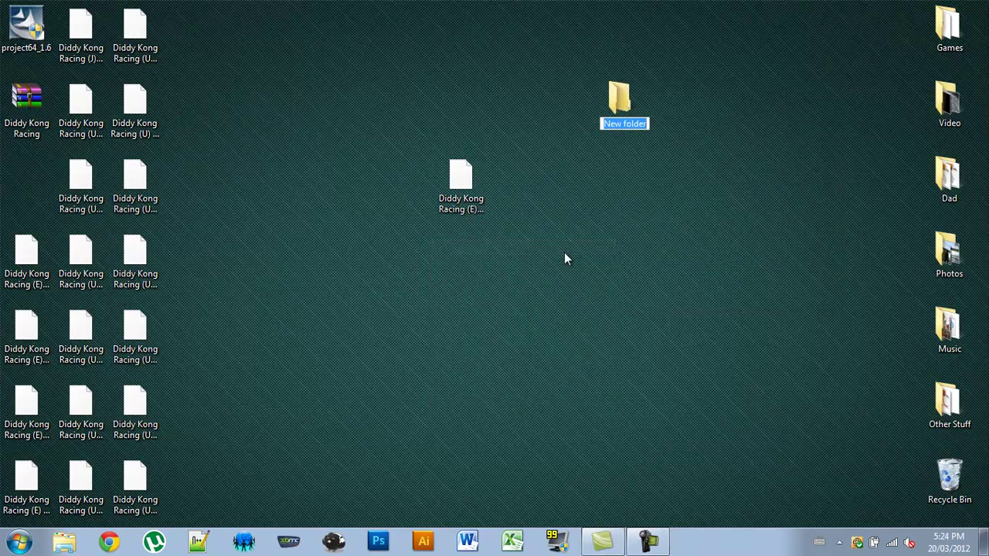
pyautogui.write('Nintendo ')
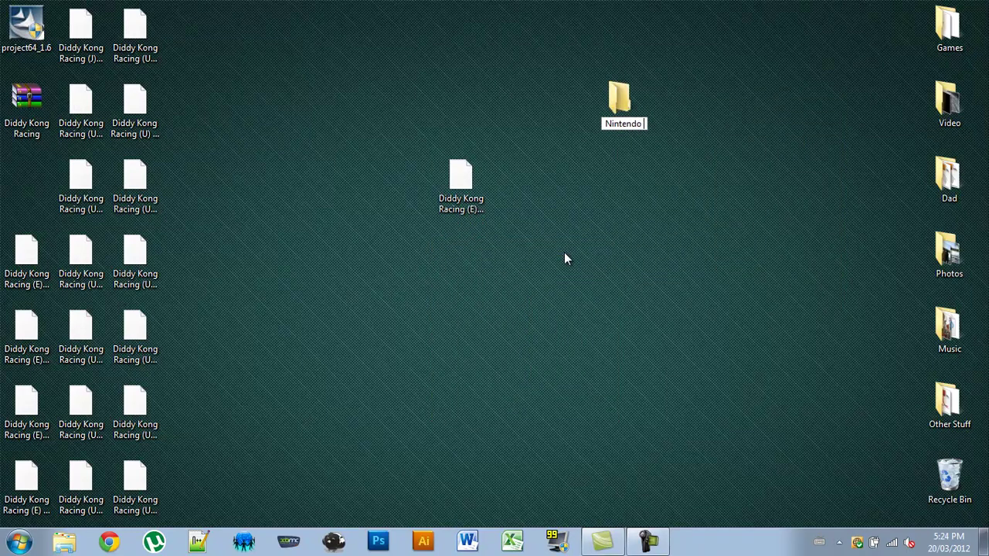
pyautogui.write('64 Roms')
pyautogui.press('Return')
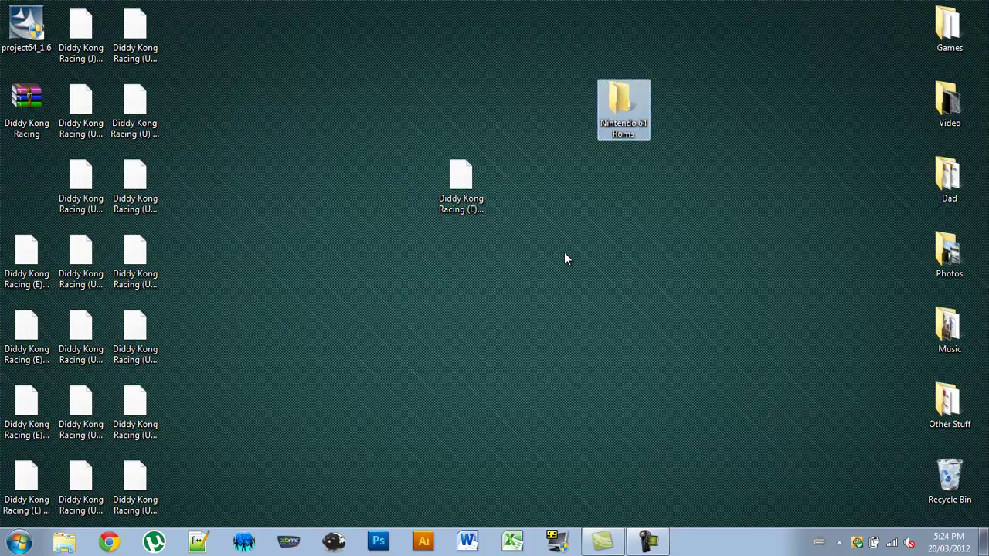
pyautogui.moveTo(470, 176); pyautogui.dragTo(623, 114)
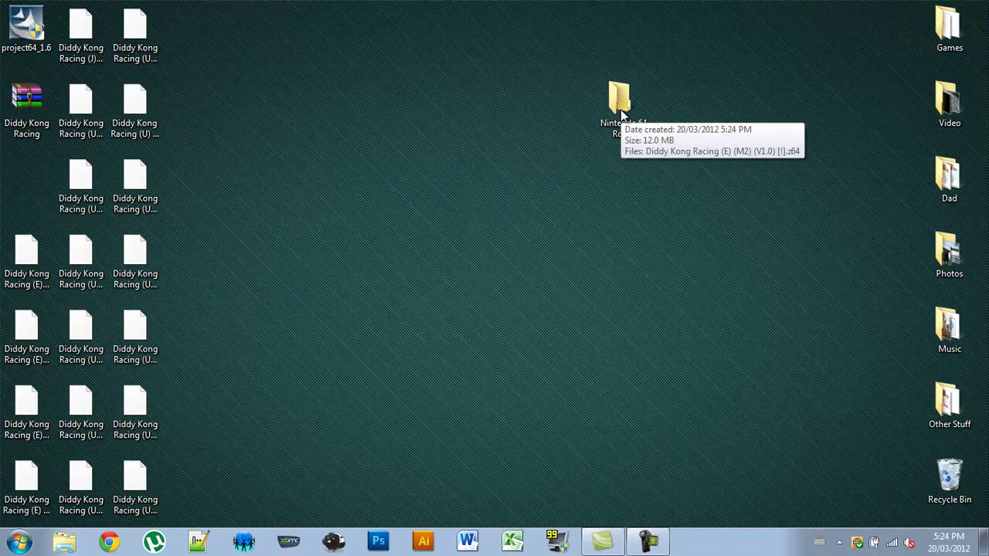
# Step: Launch Project64 1.6 from the installed programs and accept English as the language
pyautogui.click(12, 547)
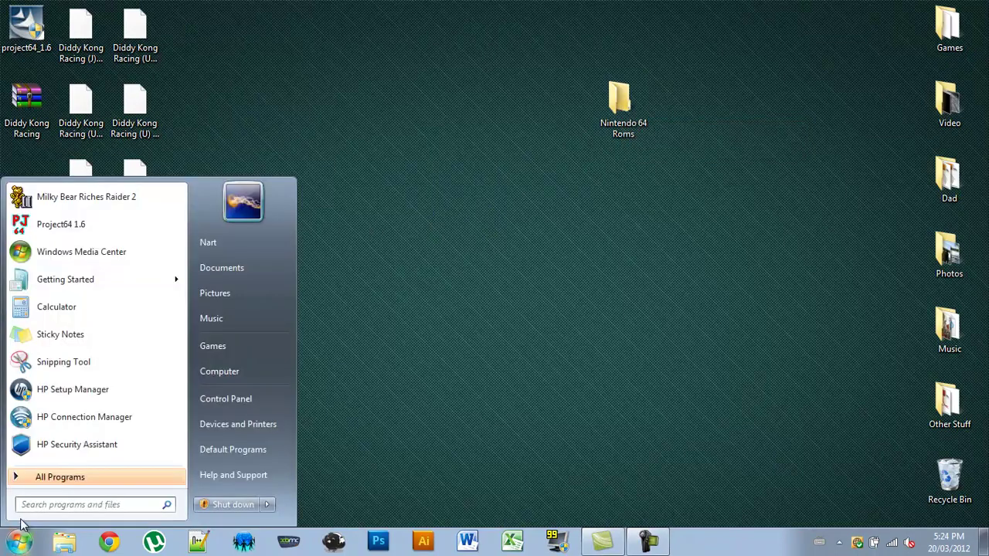
pyautogui.click(54, 477)
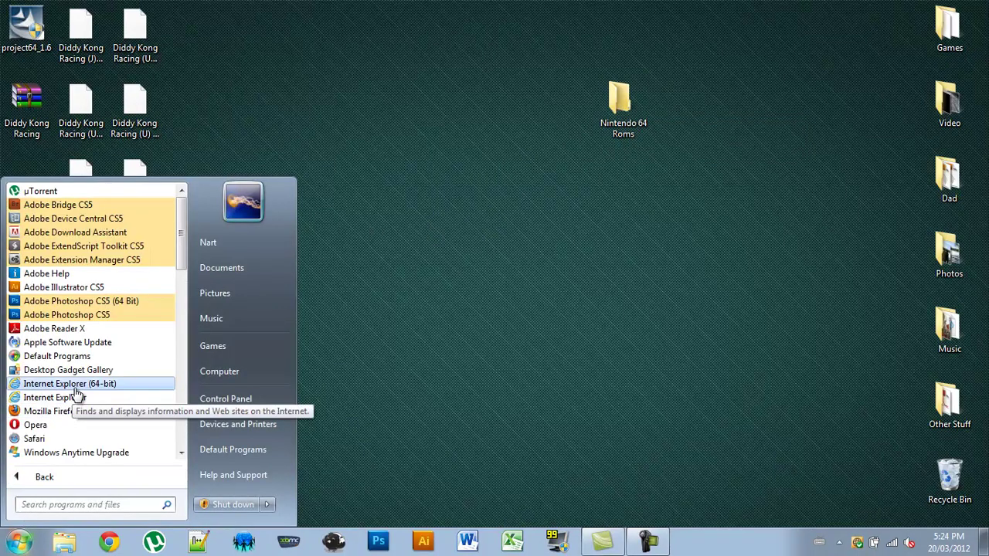
pyautogui.scroll(-8, 74, 394)
pyautogui.scroll(-3, 80, 308)
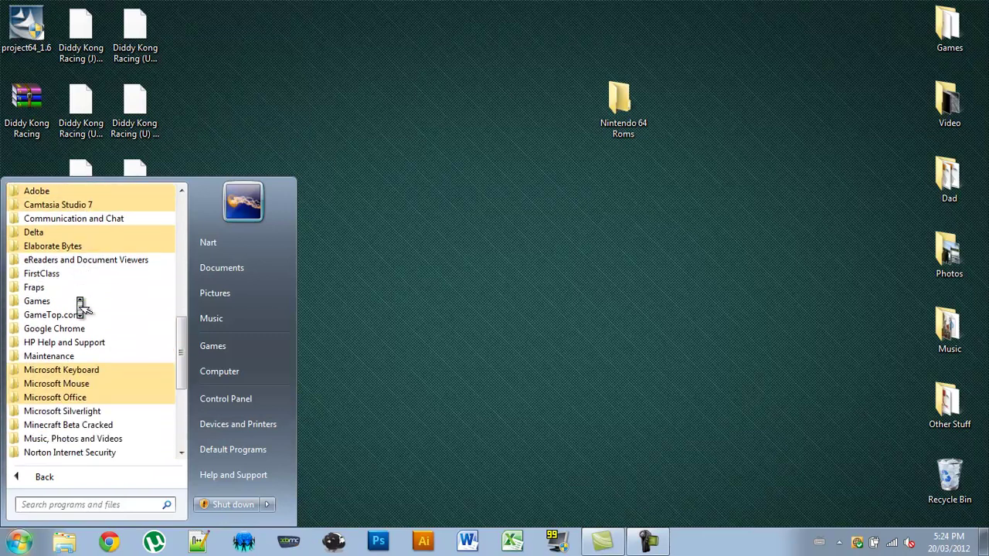
pyautogui.scroll(-4, 80, 307)
pyautogui.click(62, 329)
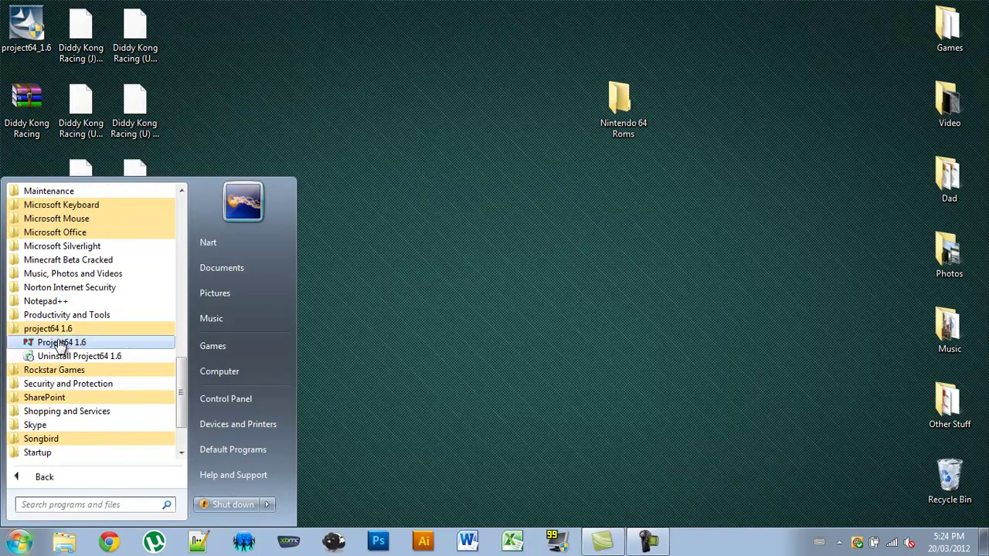
pyautogui.click(60, 342)
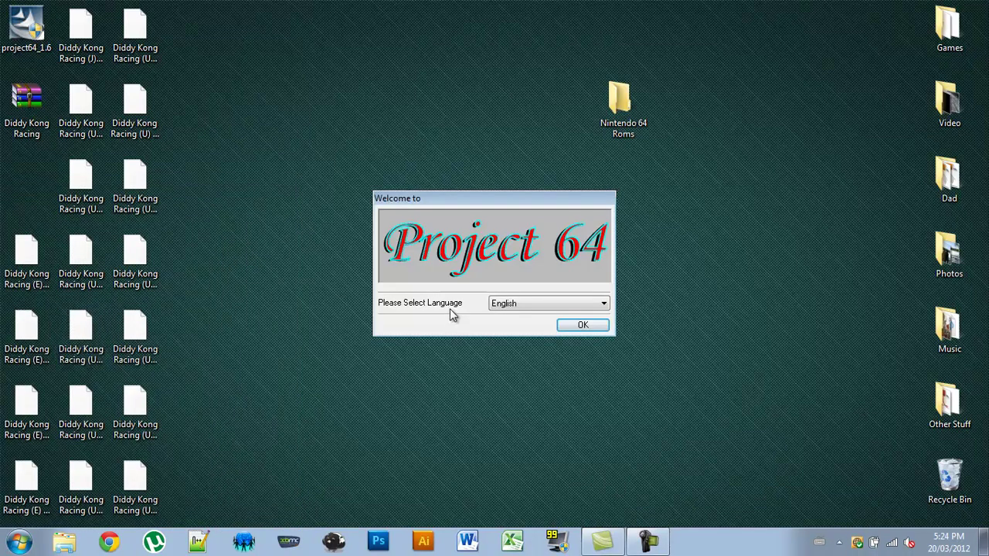
pyautogui.click(585, 326)
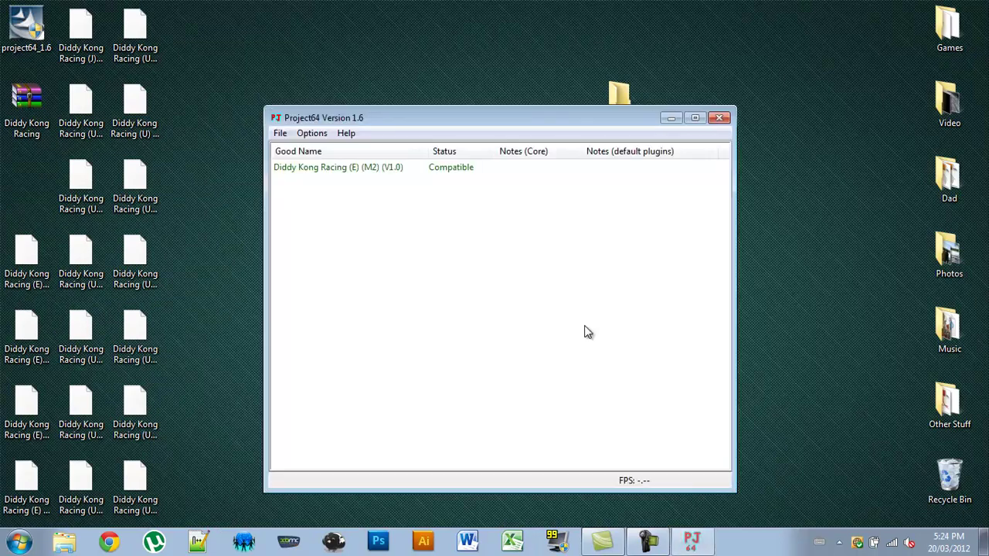
# Step: Set the emulator's ROM directory to the Nintendo 64 Roms folder on the desktop
pyautogui.doubleClick(352, 169)
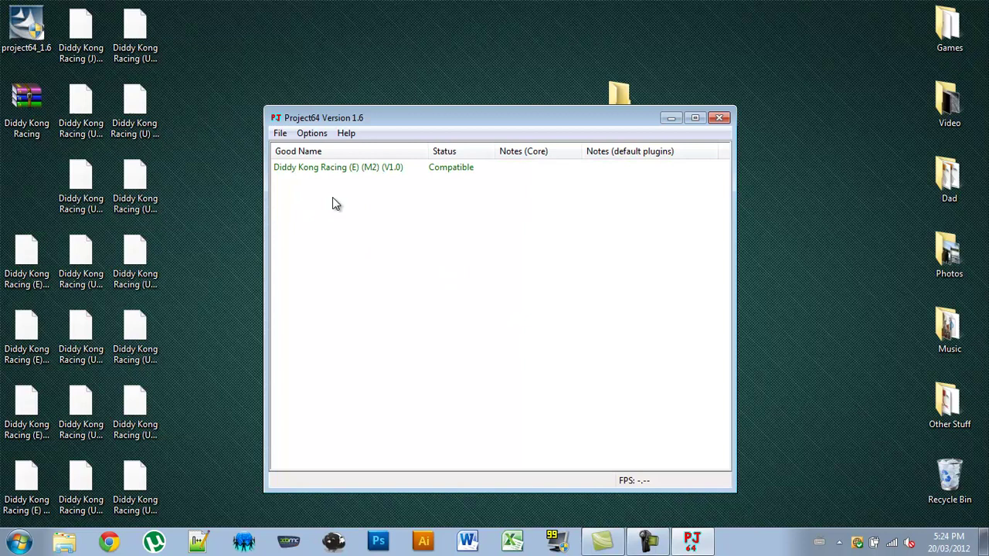
pyautogui.click(279, 133)
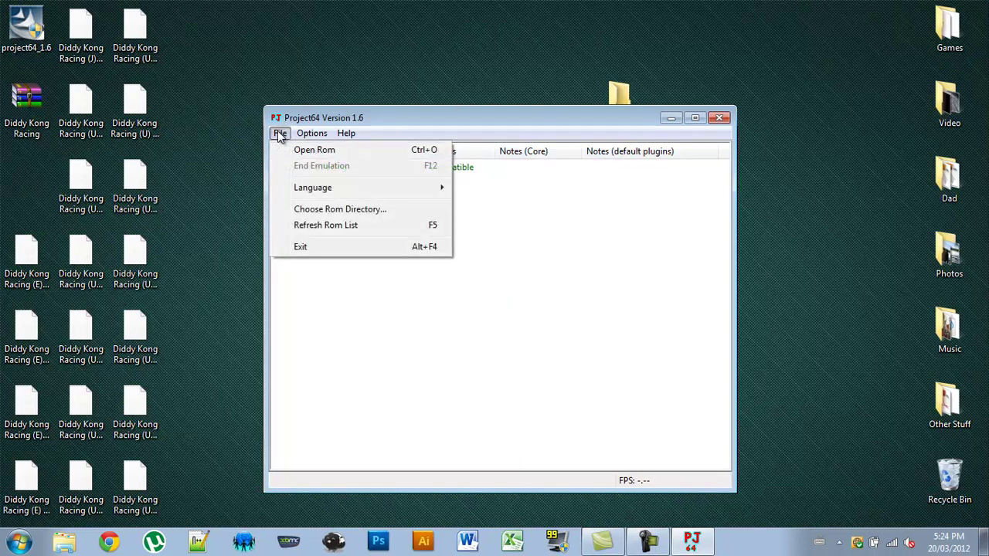
pyautogui.click(306, 209)
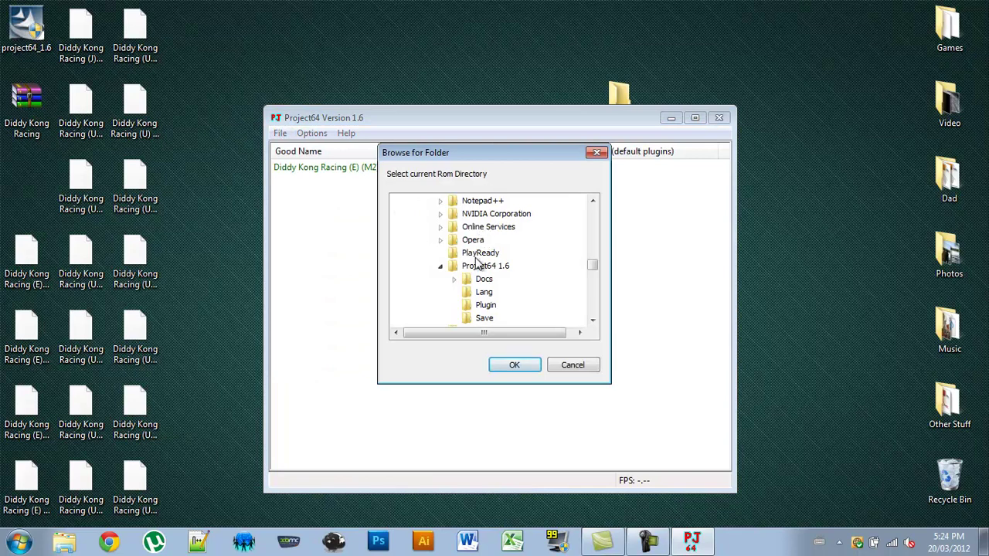
pyautogui.scroll(-15, 477, 262)
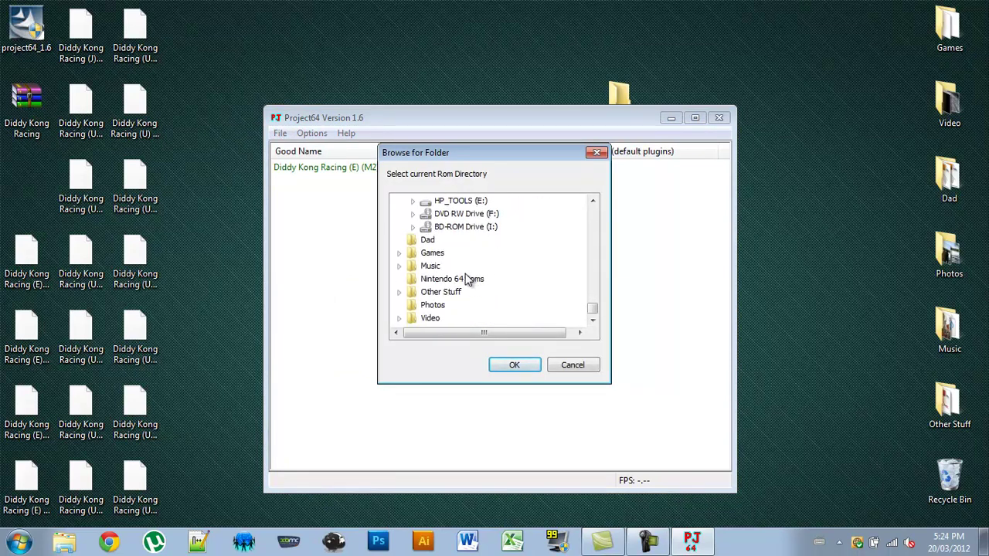
pyautogui.click(468, 279)
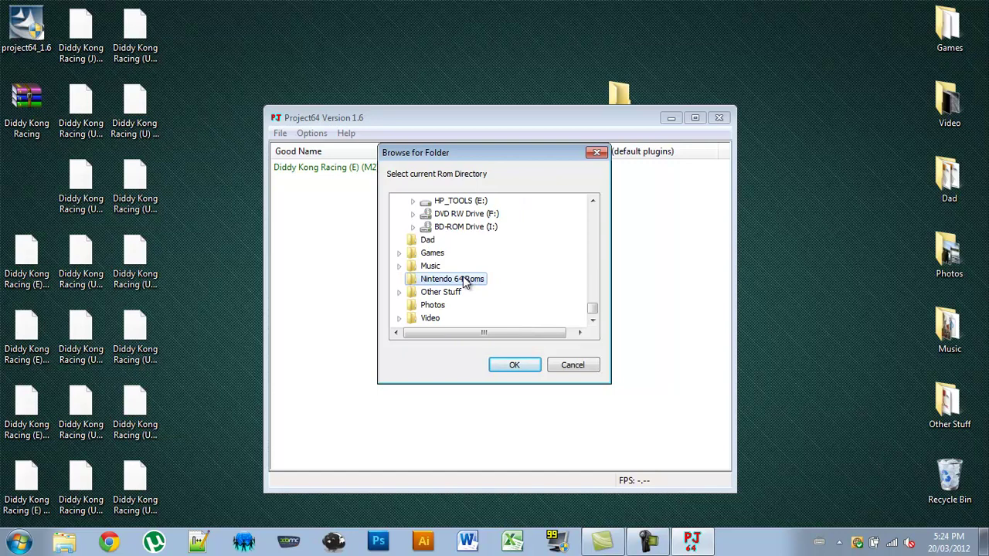
pyautogui.click(512, 371)
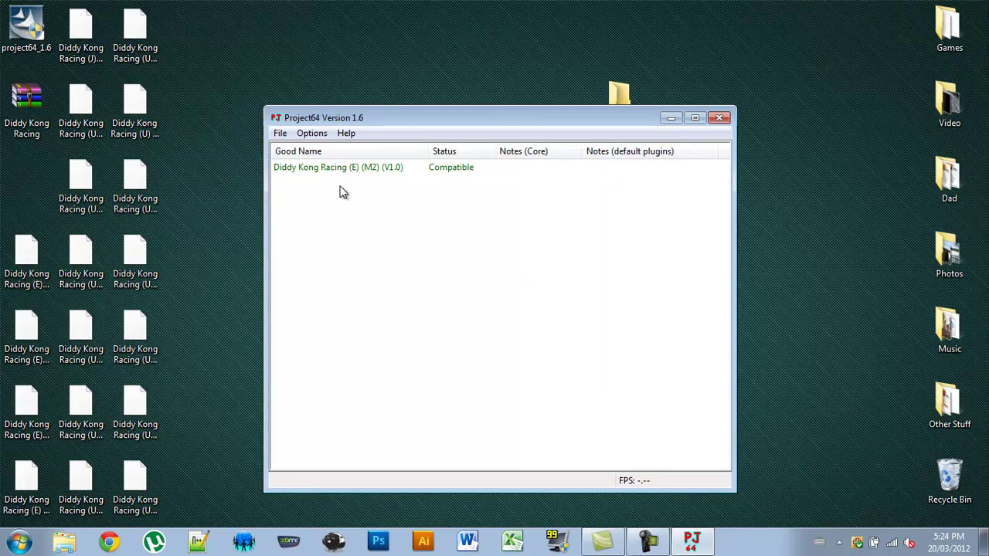
# Step: Review the graphics plugin's resolution settings and the Player 1 controller key mapping
pyautogui.click(312, 132)
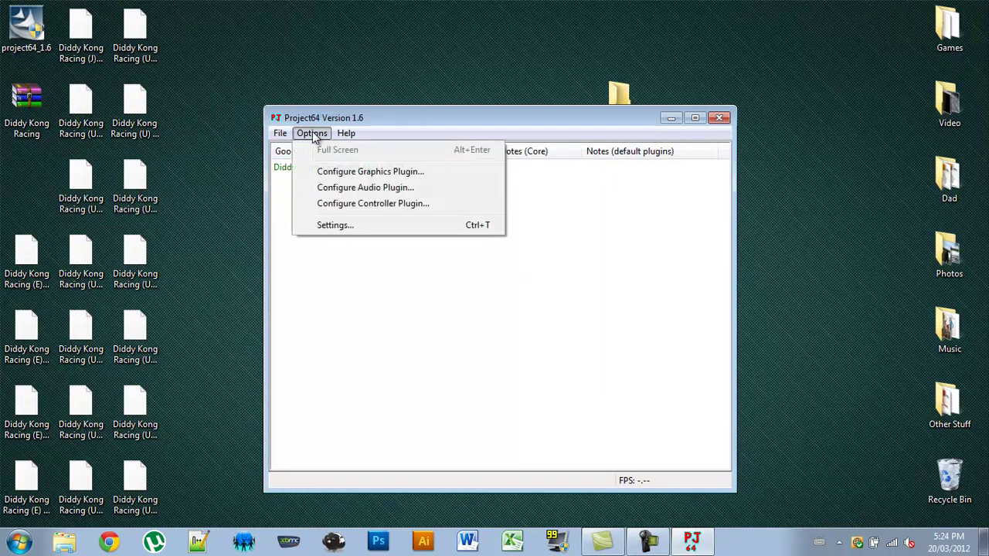
pyautogui.click(332, 173)
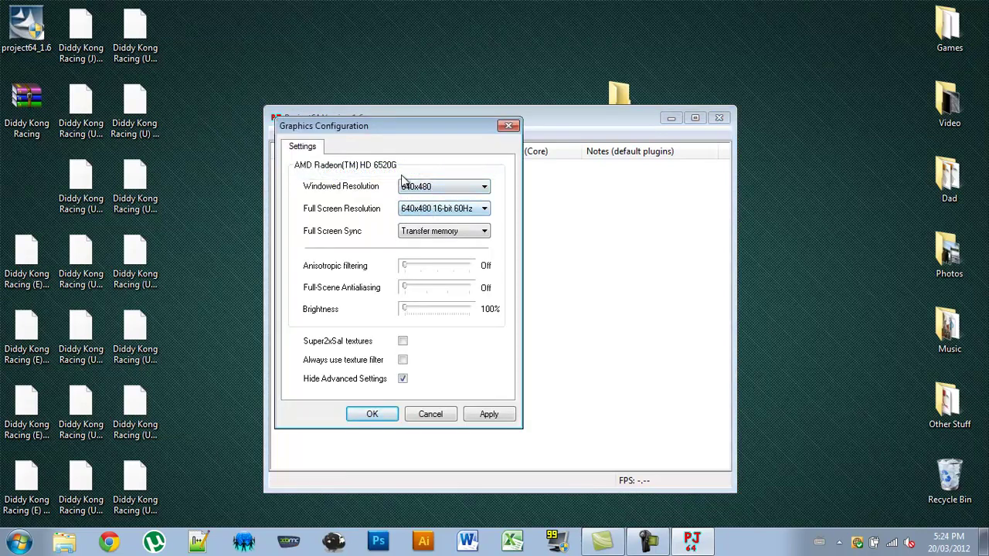
pyautogui.click(508, 125)
pyautogui.click(312, 133)
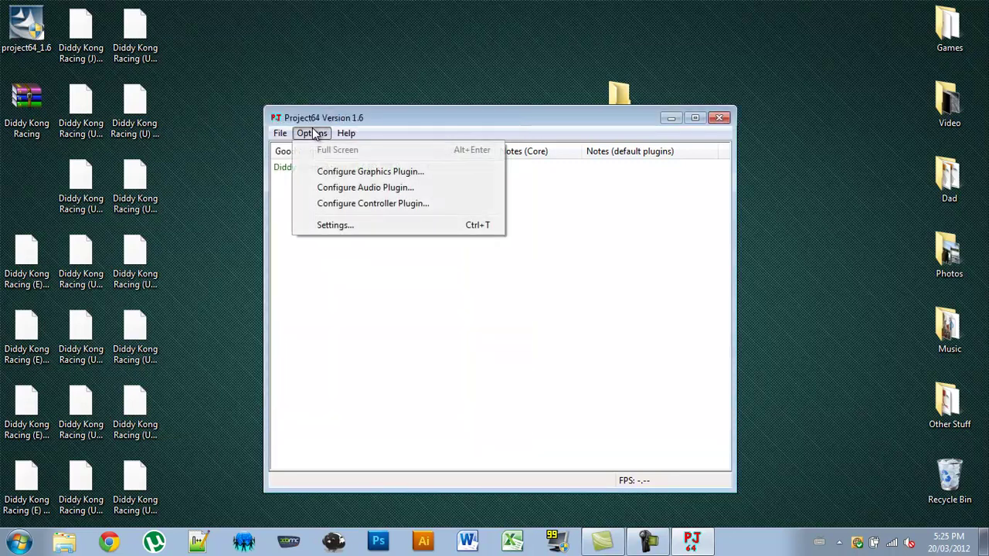
pyautogui.click(348, 204)
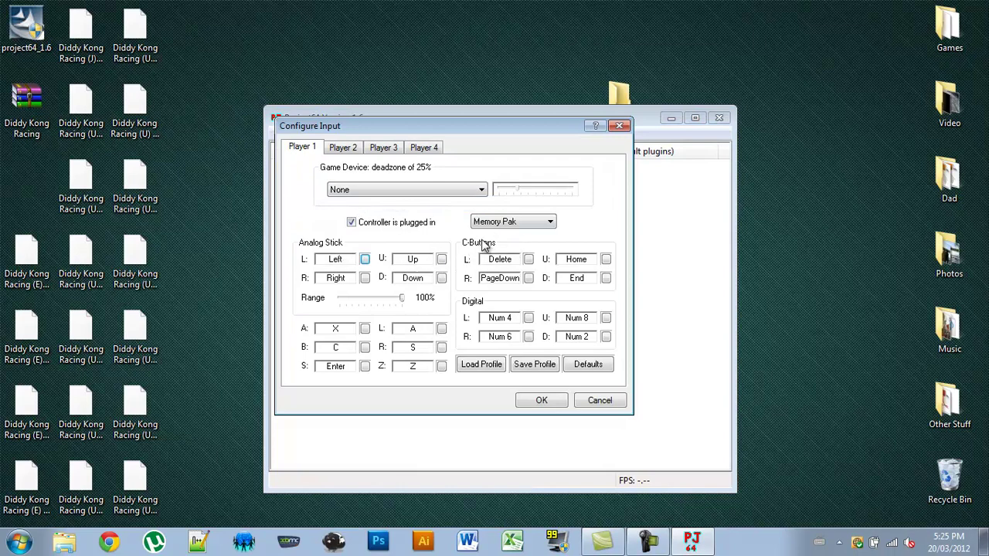
pyautogui.click(541, 401)
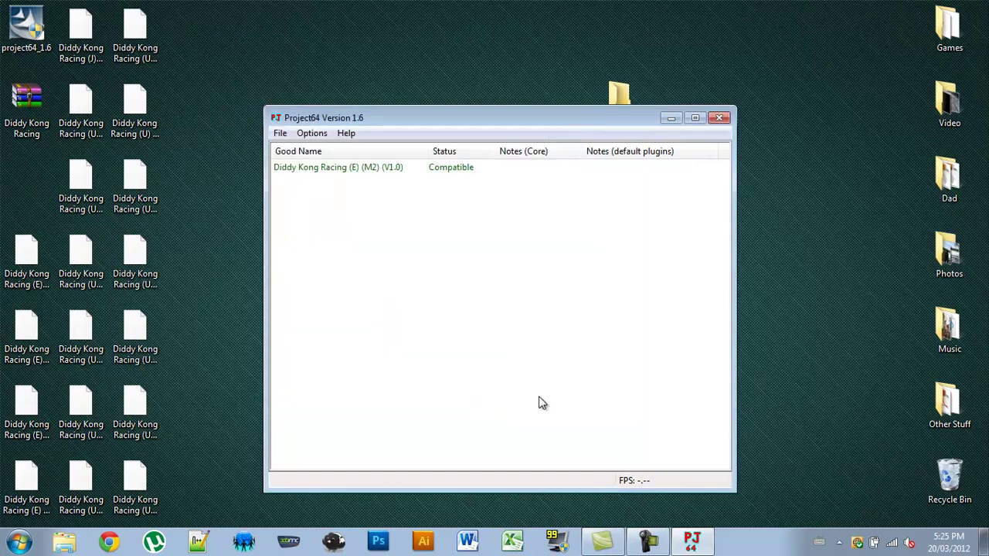
# Step: Run Diddy Kong Racing (E) (M2) (V1.0) from the ROM list to test it, and end the emulation
pyautogui.doubleClick(360, 168)
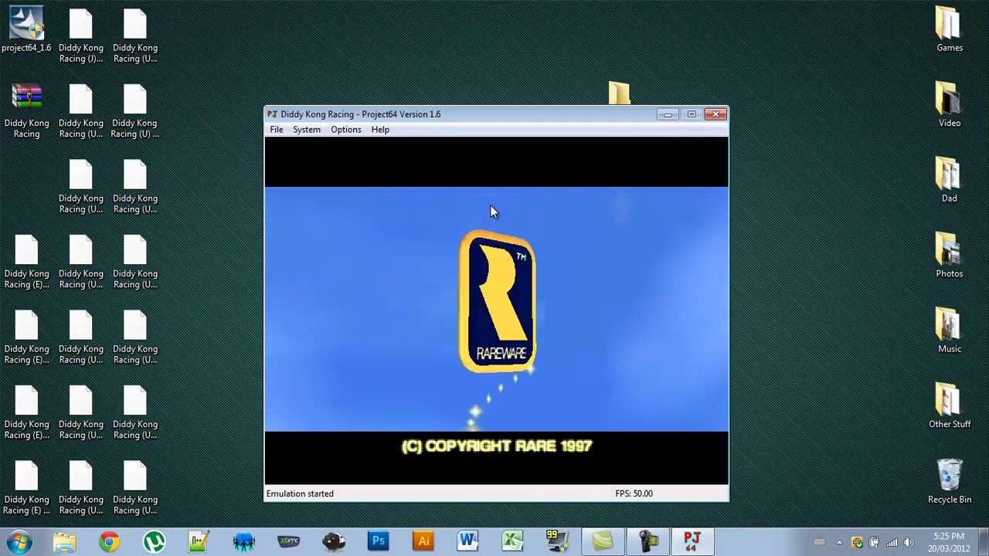
pyautogui.click(277, 130)
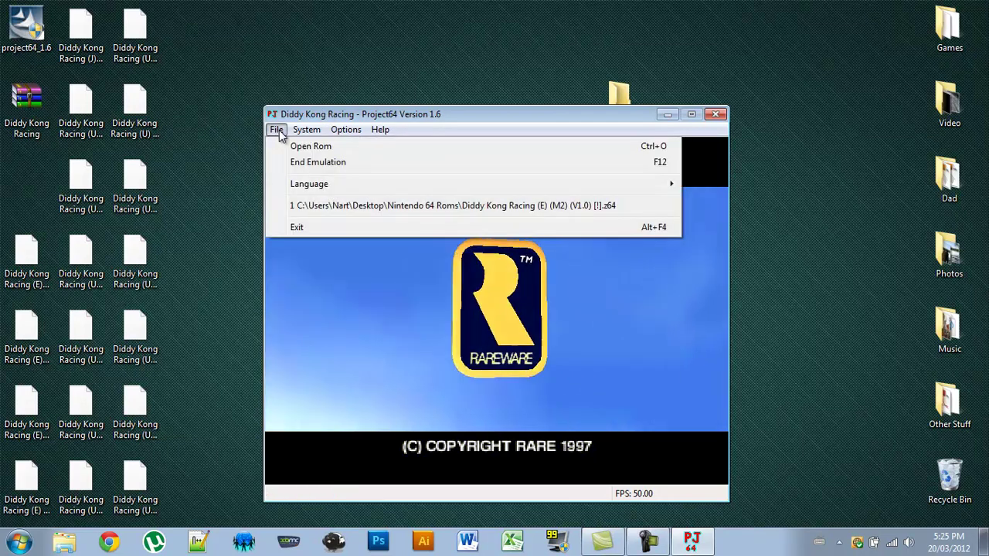
pyautogui.click(293, 164)
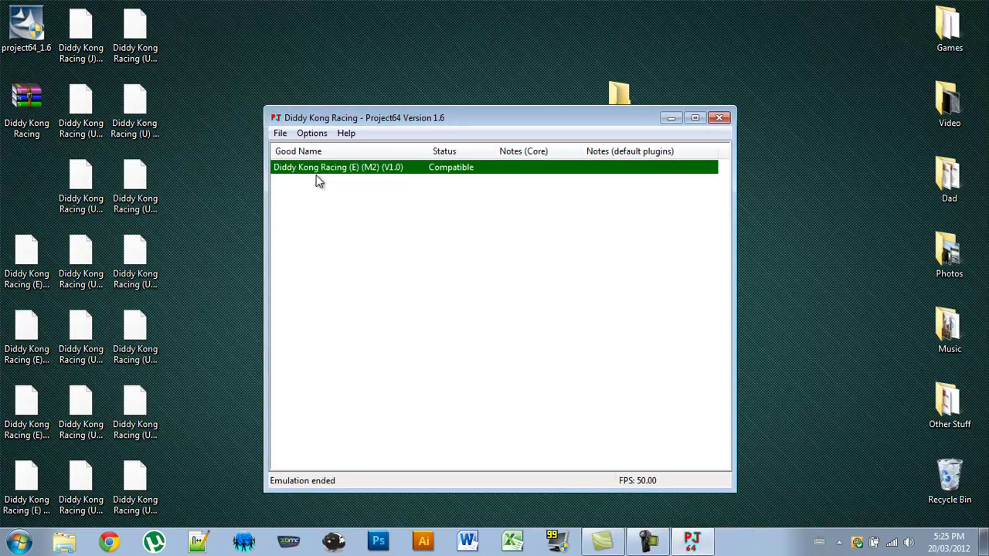
pyautogui.click(340, 214)
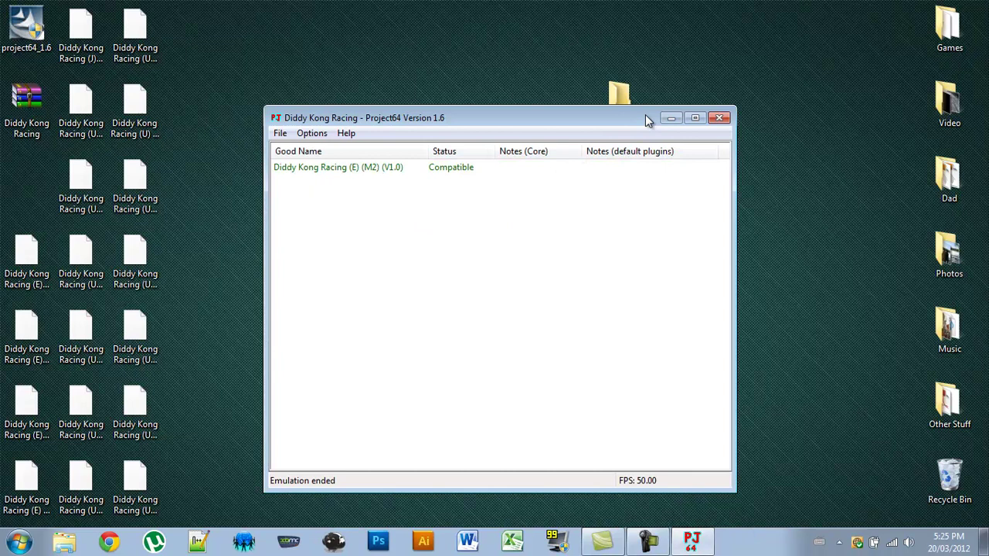